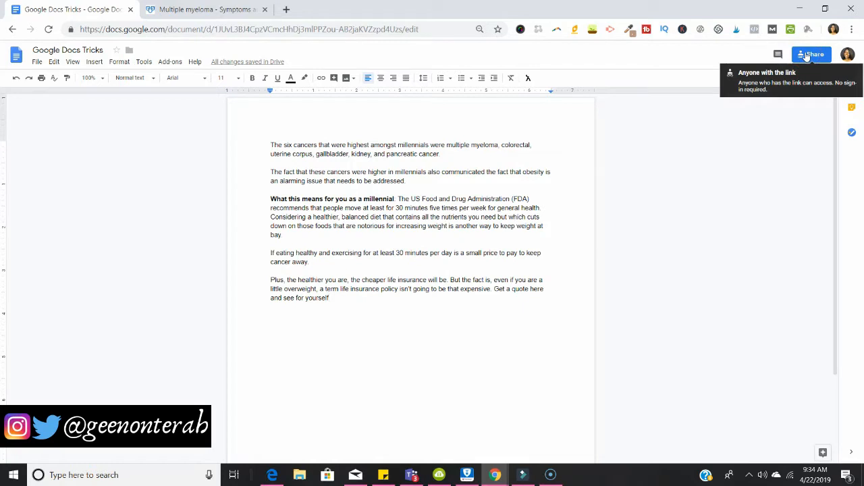
Step: Review the document's link-sharing permission choices and its advanced sharing settings, keeping anyone with the link able to edit
click(807, 55)
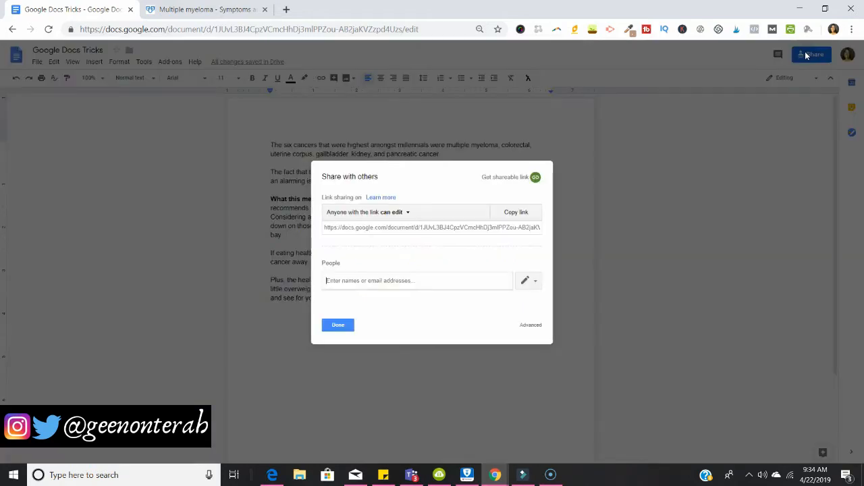
click(422, 215)
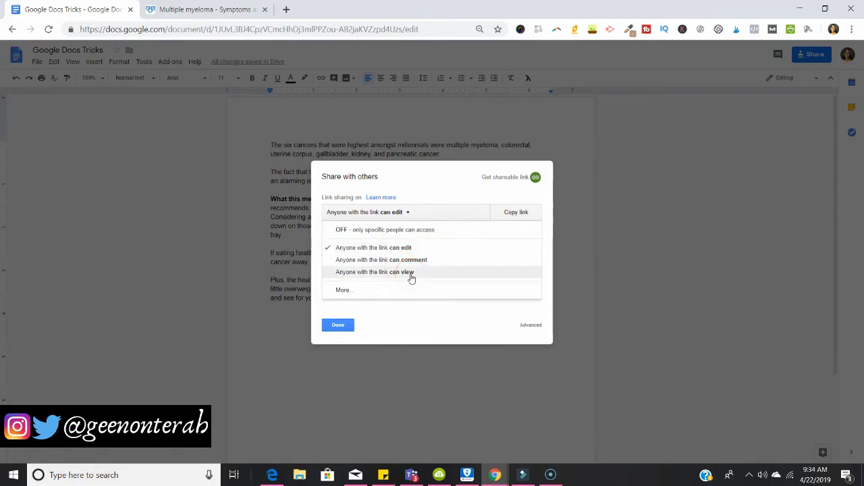
click(440, 245)
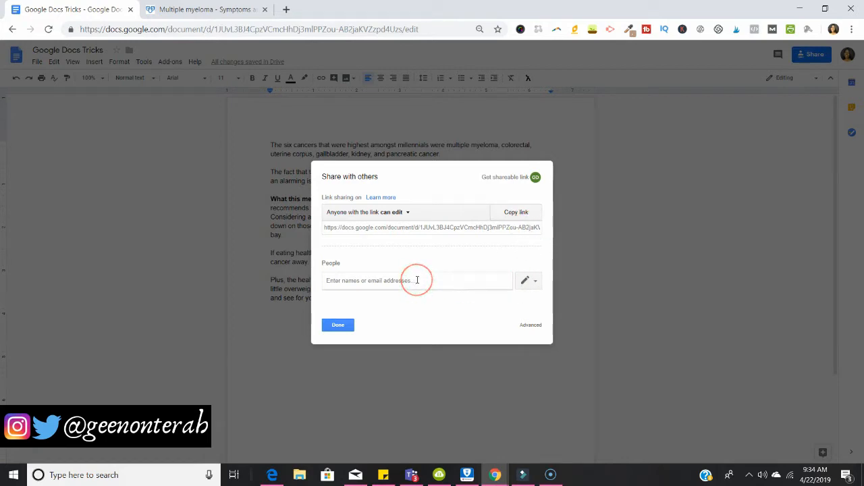
click(528, 325)
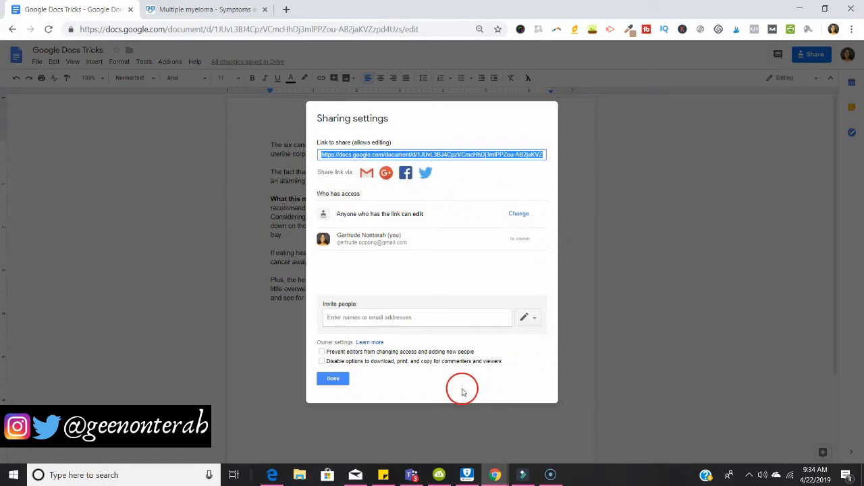
click(338, 383)
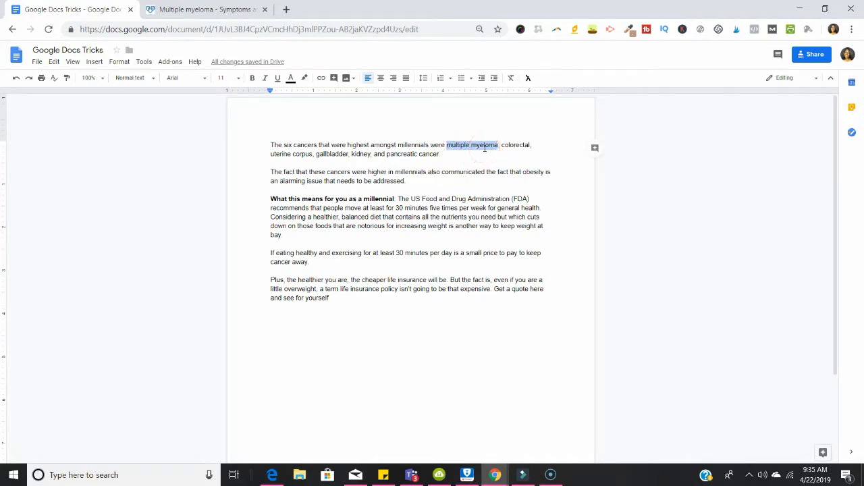
Step: Start a hyperlink on "multiple myeloma" in the first paragraph and preview the suggested Mayo Clinic symptoms page
click(320, 78)
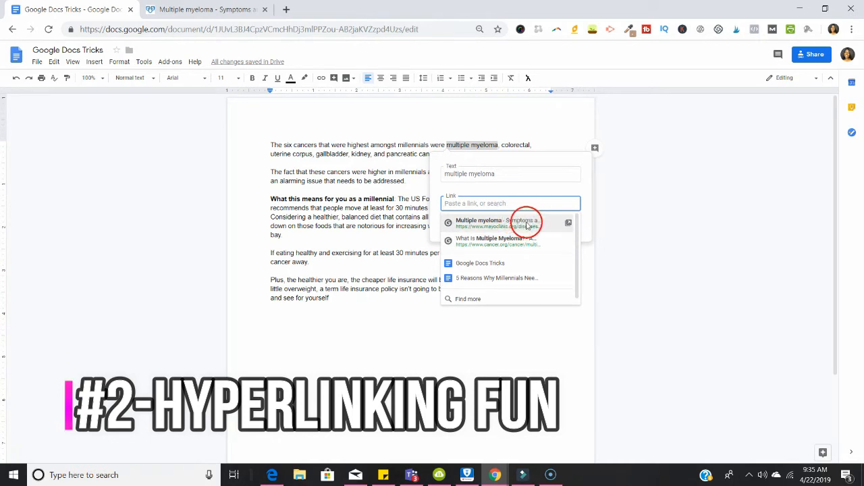
click(568, 225)
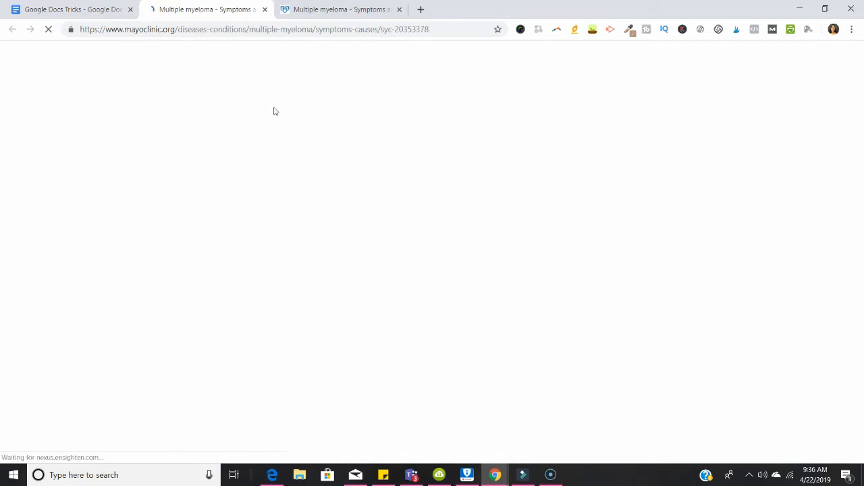
scroll(452, 263, down, 3)
scroll(452, 263, down, 3)
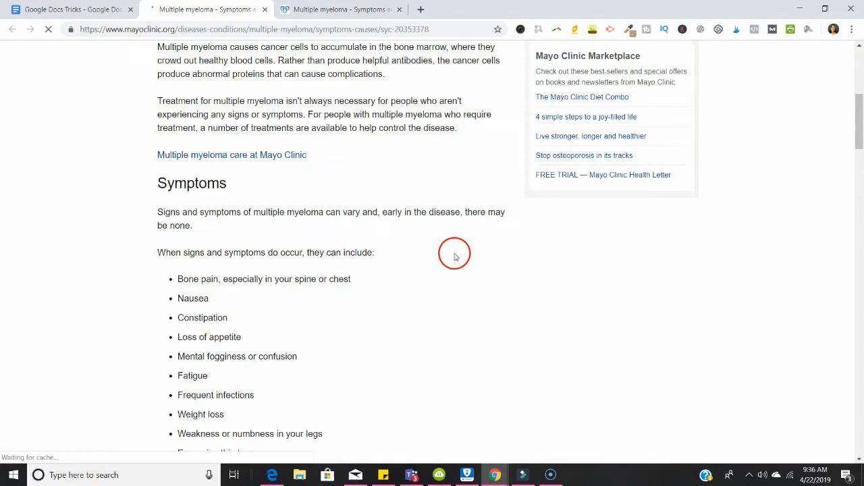
scroll(455, 199, down, 3)
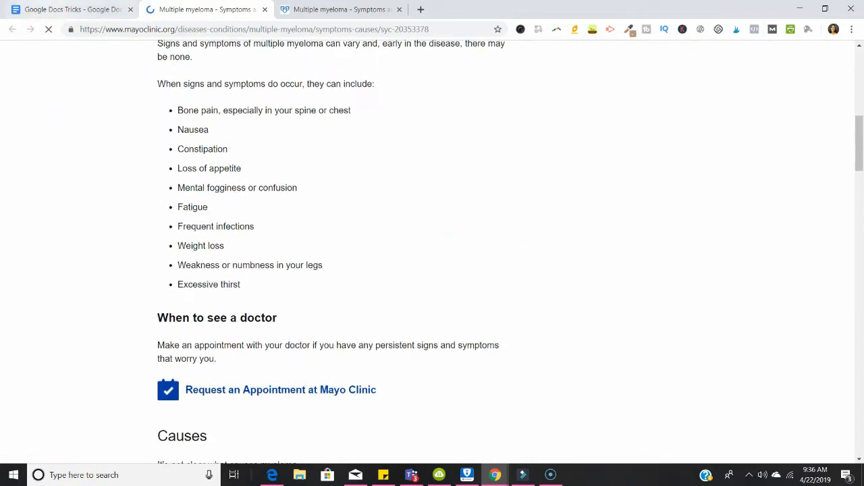
click(45, 9)
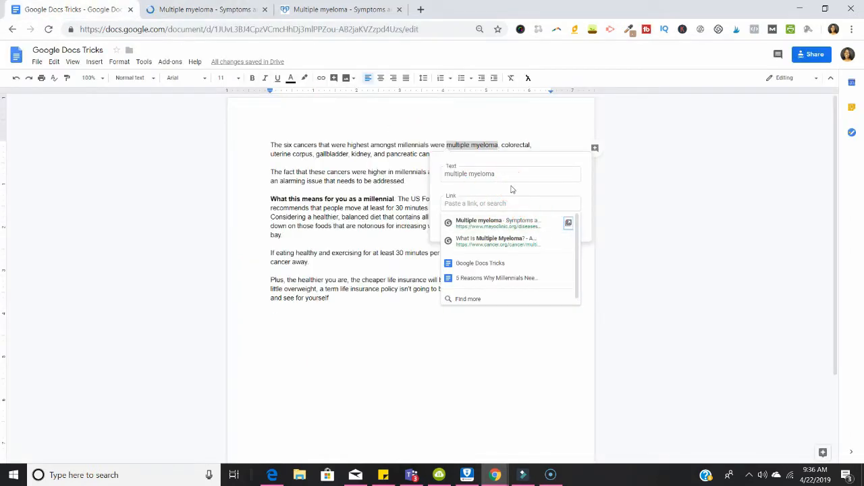
Step: Link "multiple myeloma" to the suggested Mayo Clinic page and remove that hyperlink again
click(533, 227)
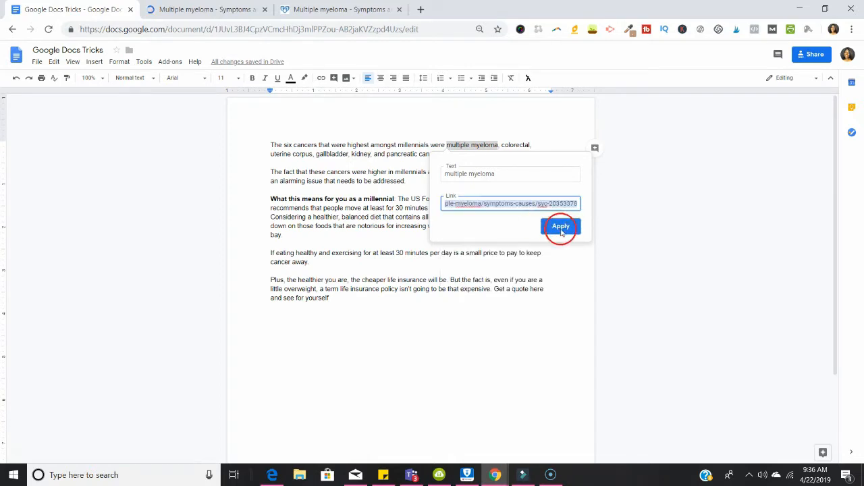
click(559, 229)
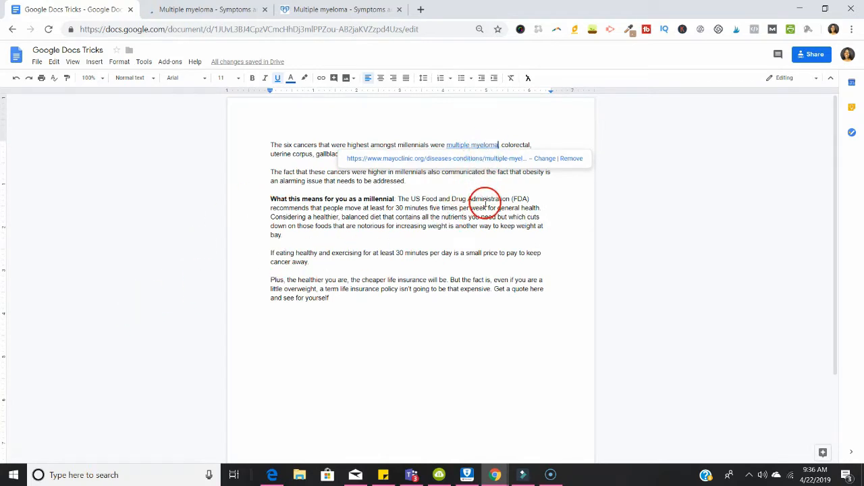
click(567, 160)
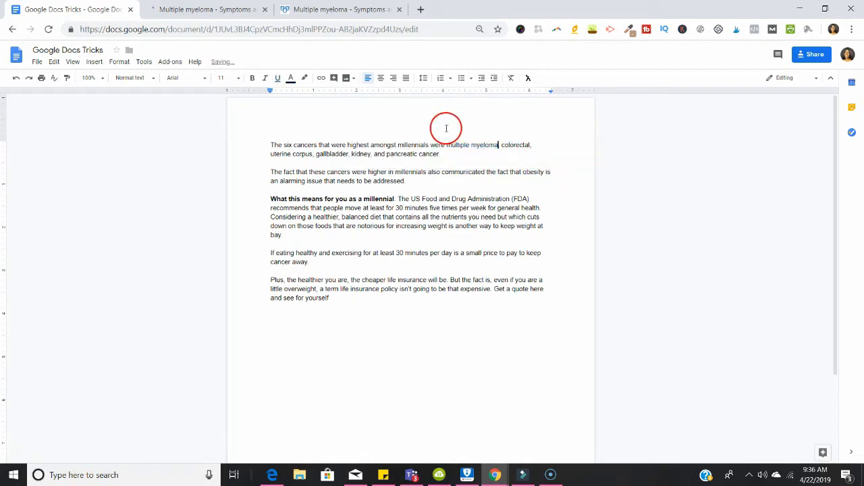
Step: Find more link suggestions for "multiple myeloma" in the first paragraph and browse the Explore web results
drag(497, 146, 444, 145)
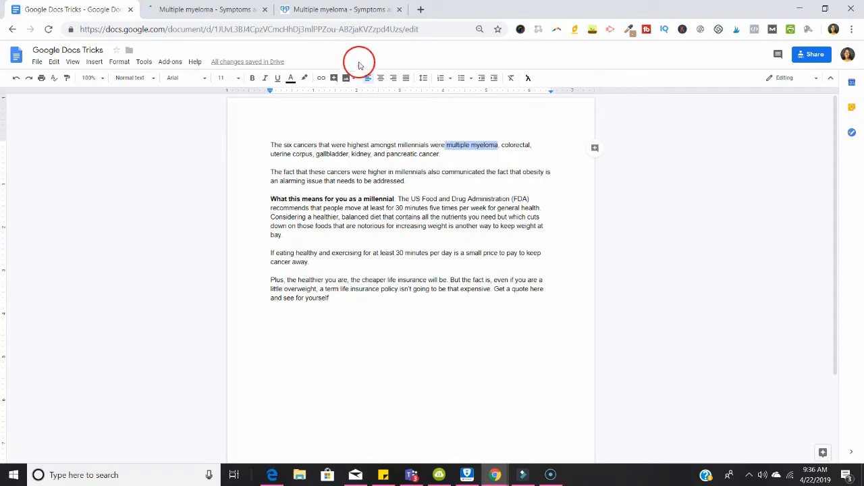
click(322, 79)
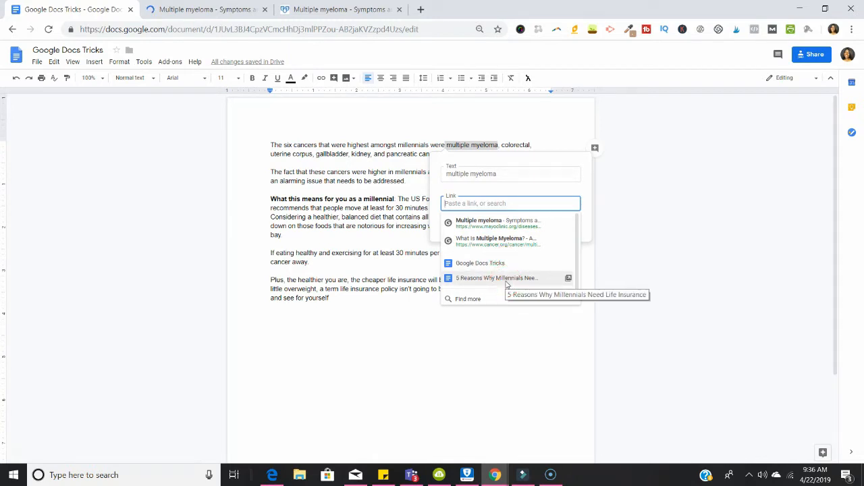
click(476, 301)
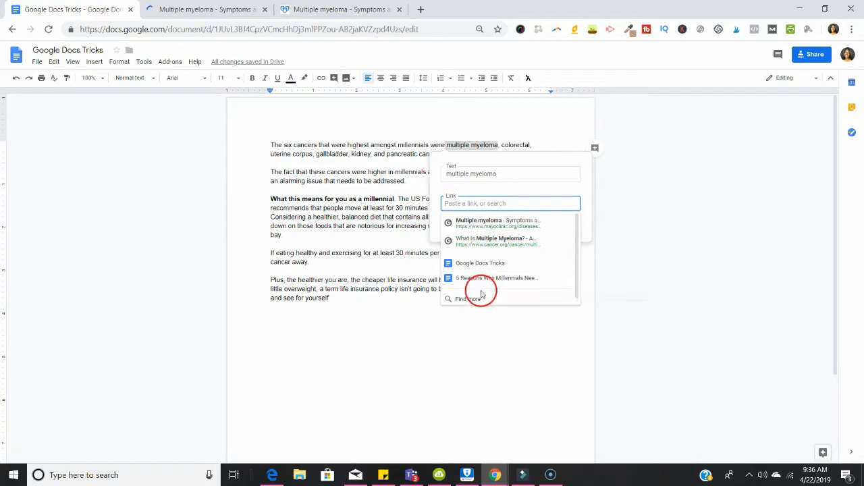
click(477, 303)
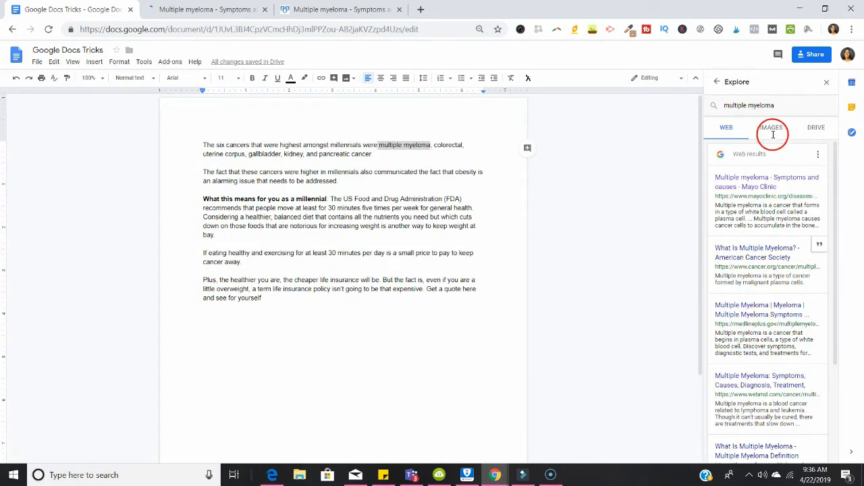
scroll(783, 179, down, 2)
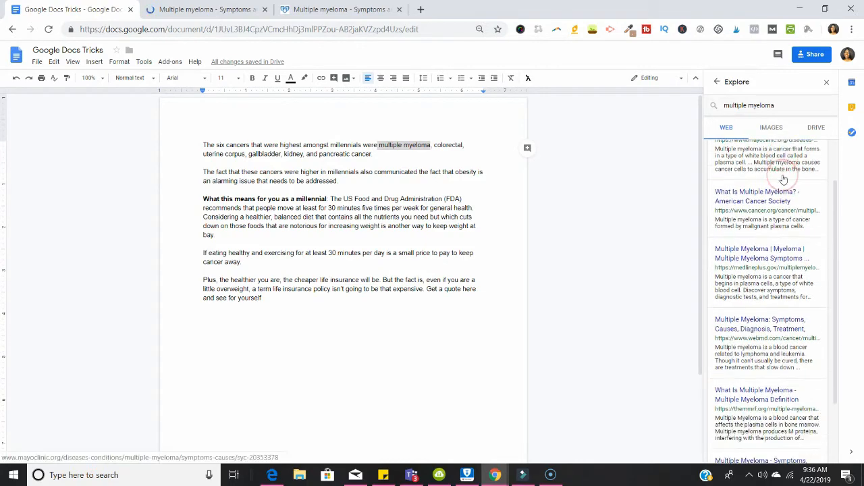
scroll(797, 196, down, 1)
scroll(799, 198, down, 1)
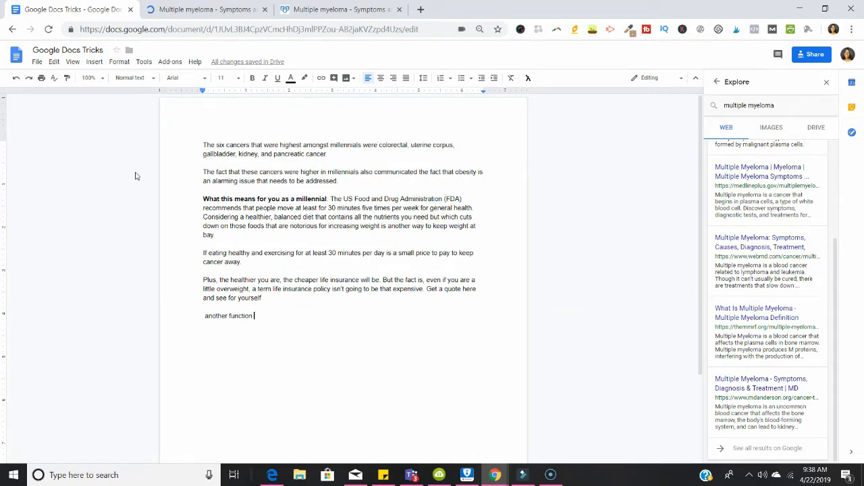
Step: Replace the last line "another function" with "Hello this is YouTube" dictated through voice typing
click(144, 61)
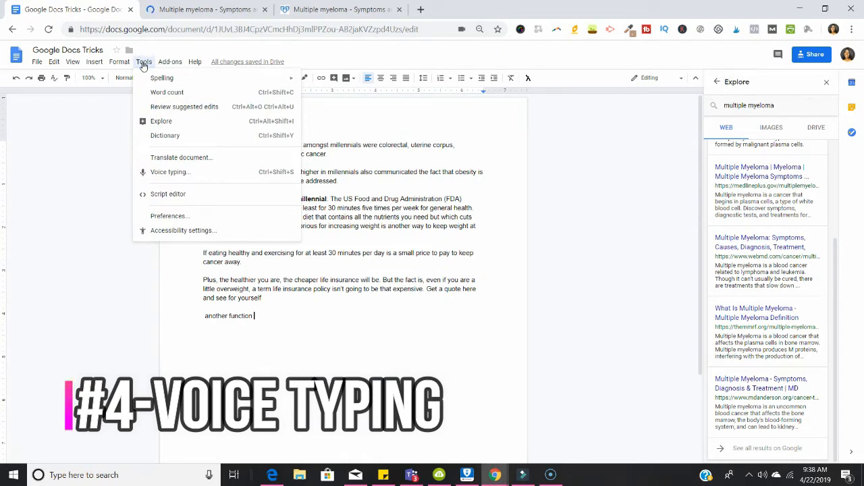
click(191, 171)
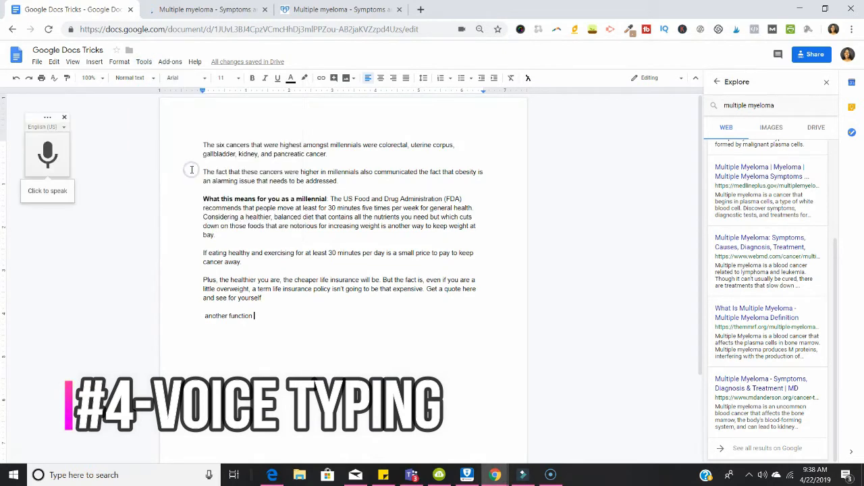
drag(262, 318, 207, 318)
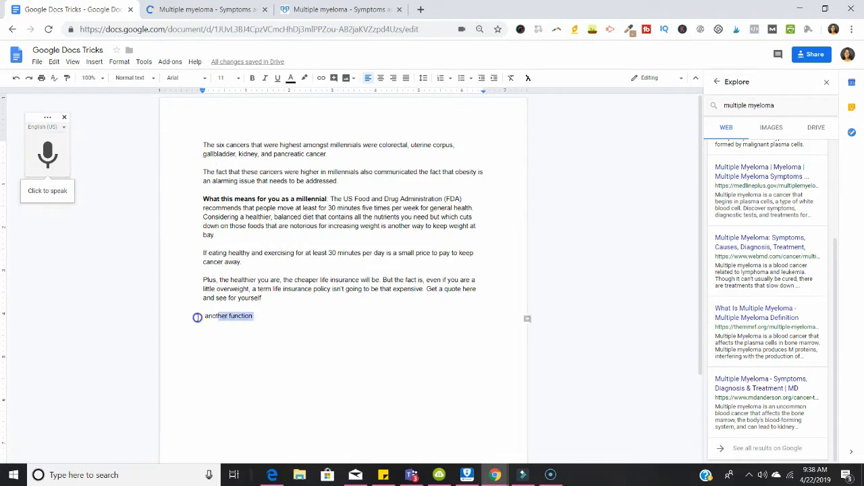
key(BackSpace)
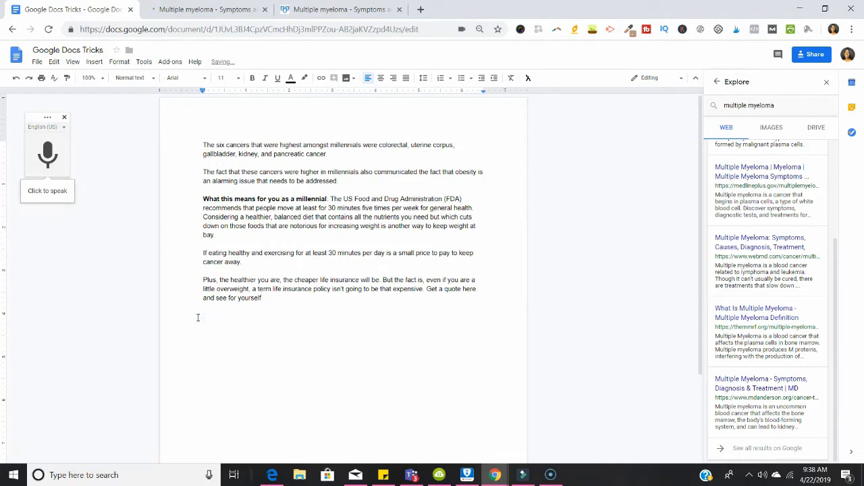
click(47, 193)
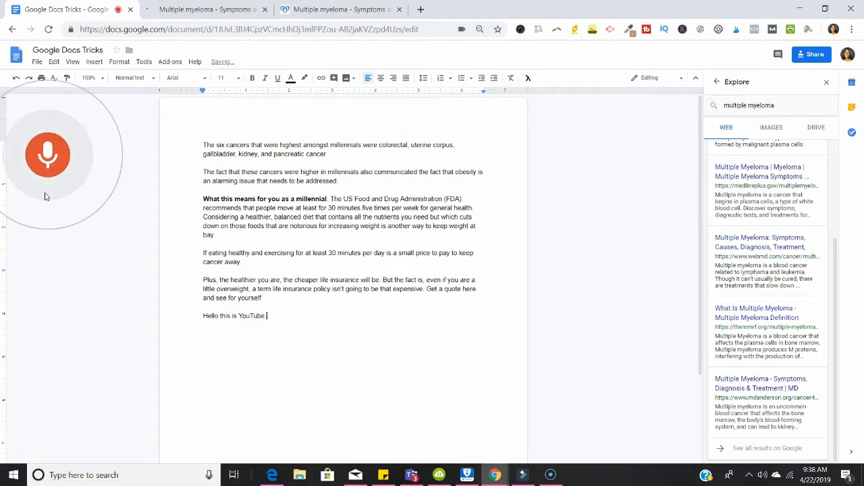
click(44, 197)
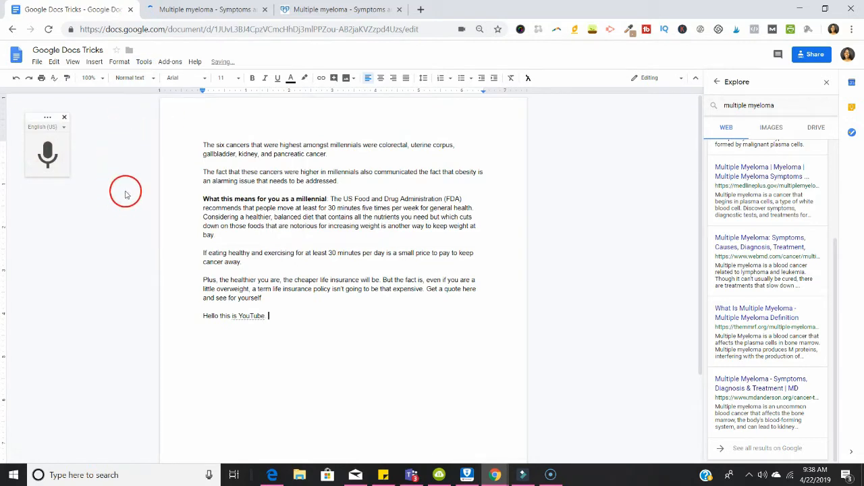
Step: Examine the automatic substitution list in the document preferences, from symbols through fractions and arrows
drag(273, 317, 200, 316)
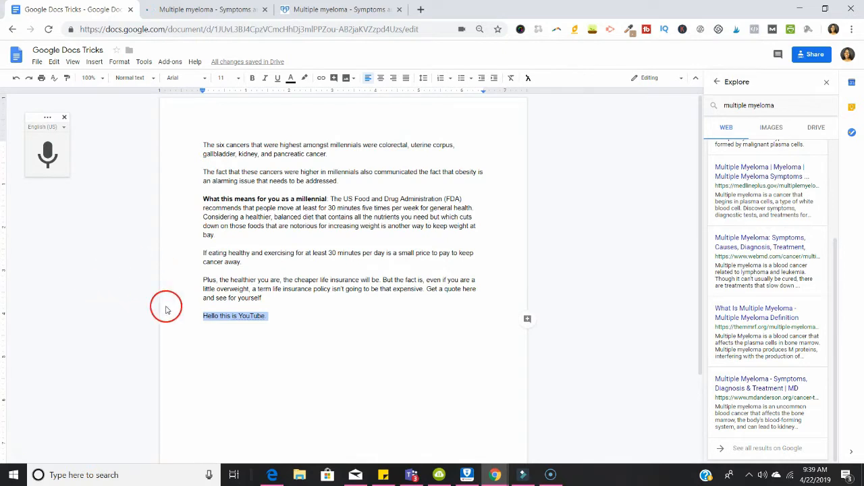
click(145, 63)
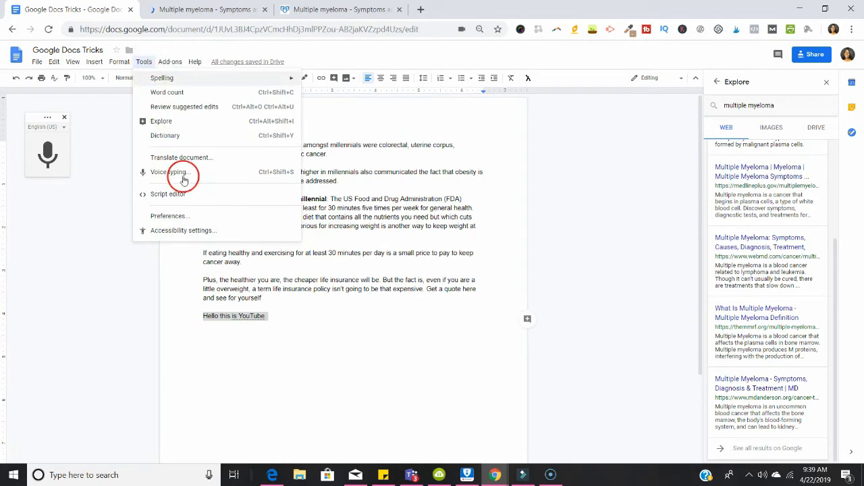
click(169, 216)
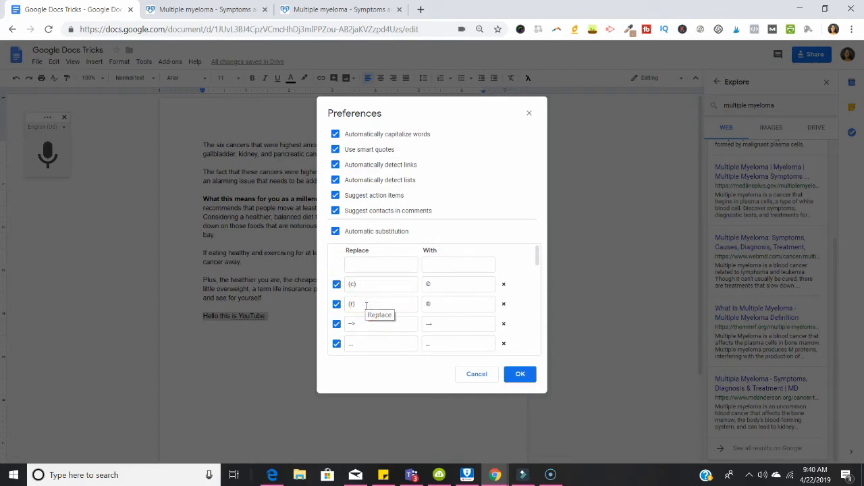
click(375, 328)
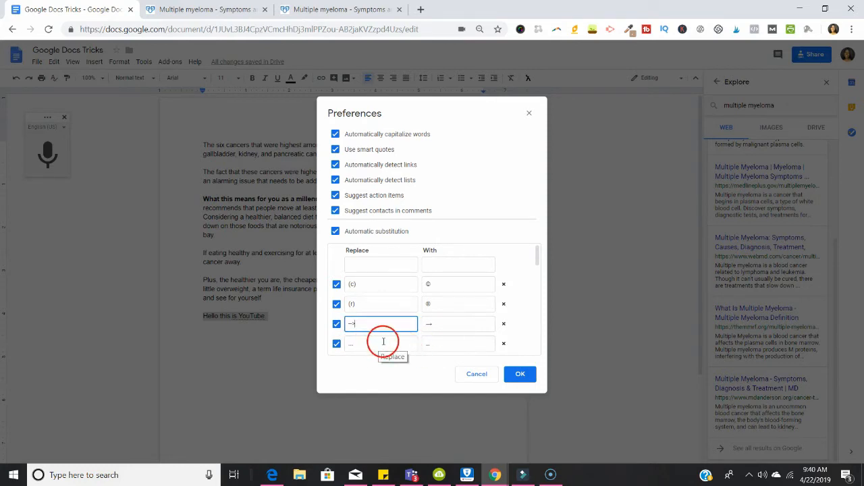
scroll(383, 342, down, 1)
scroll(391, 305, down, 3)
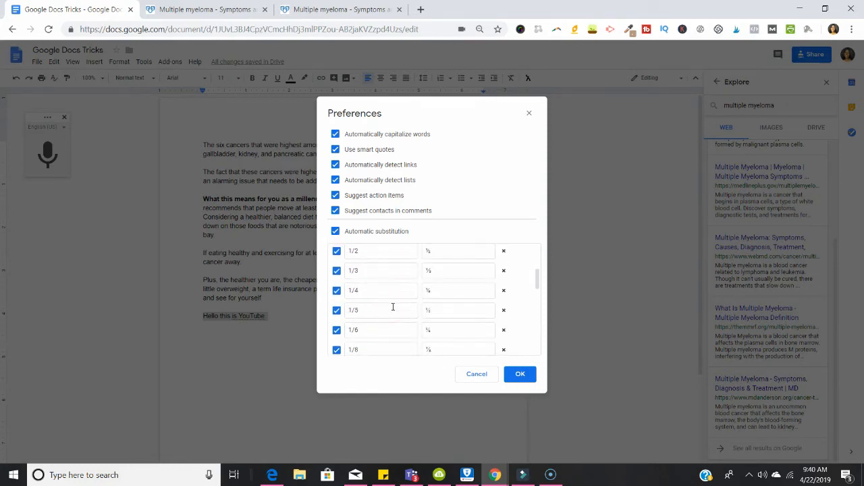
scroll(393, 307, down, 5)
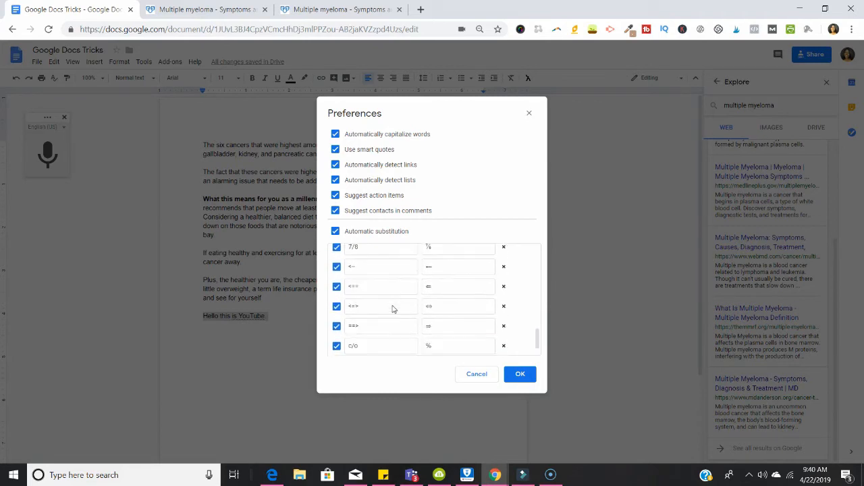
scroll(394, 306, up, 9)
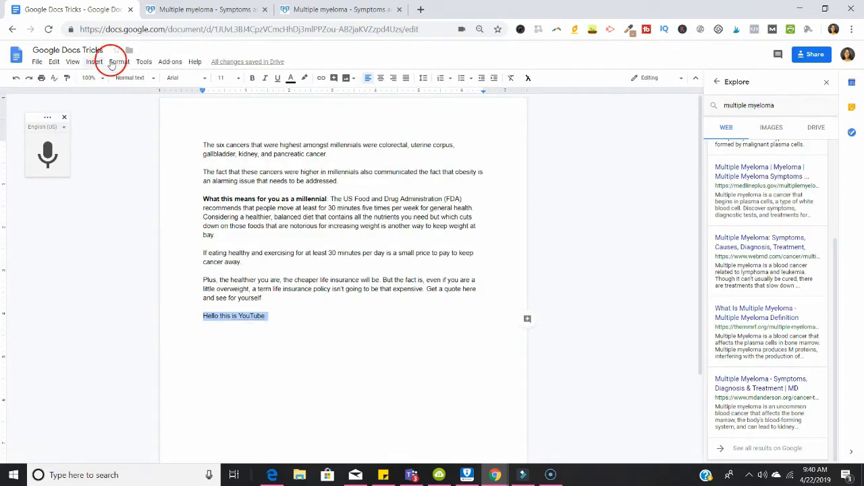
Step: Check which file formats the document can be downloaded as, without downloading it
click(39, 62)
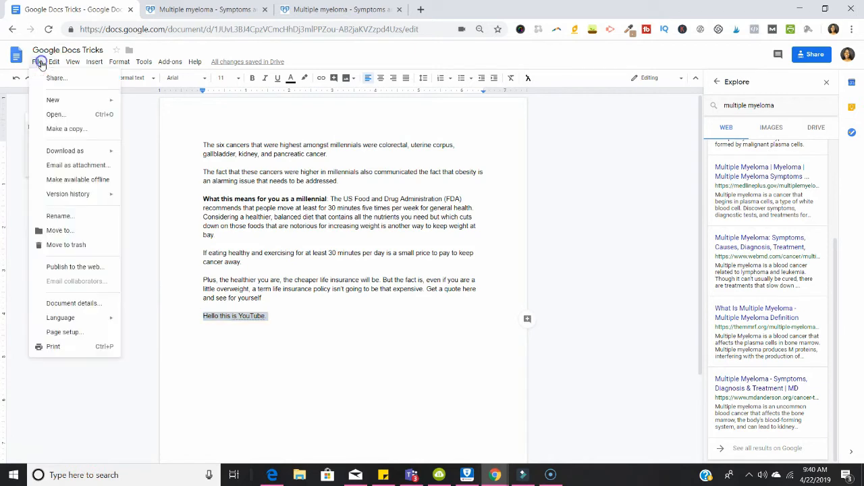
mouse_move(94, 151)
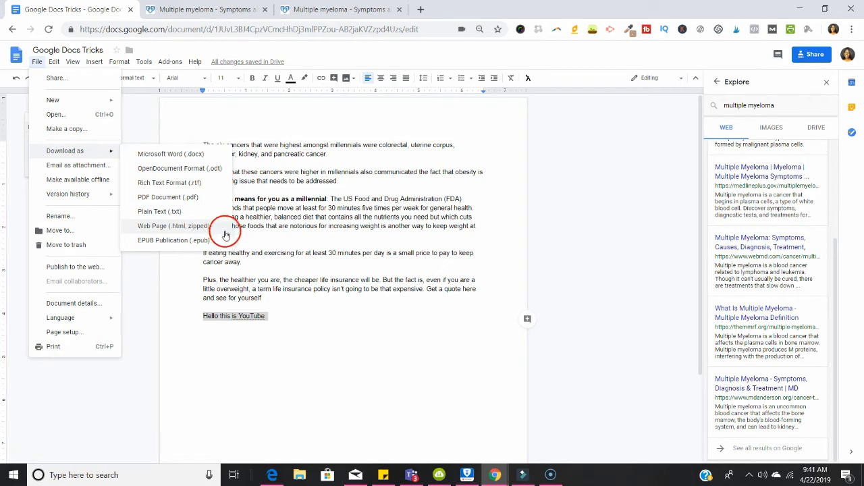
key(ctrl+shift+s)
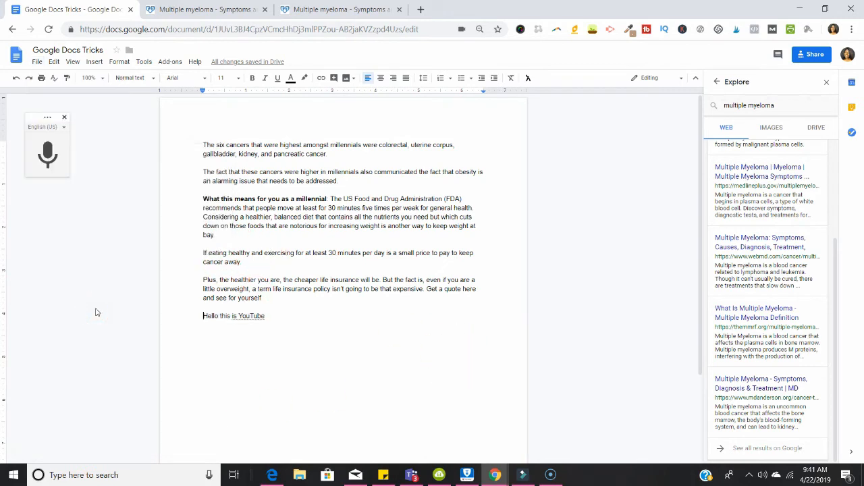
Step: Replace all occurrences of "the" with "a" throughout the document using Find and replace, and undo the replacement
click(55, 62)
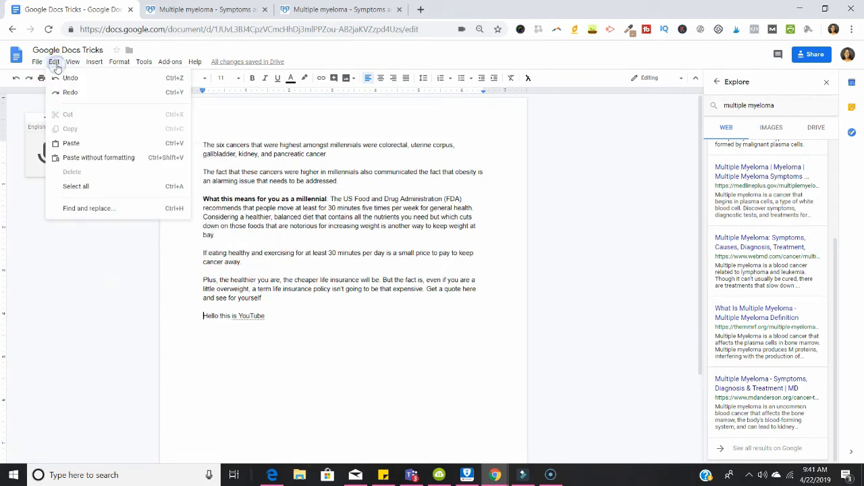
click(114, 212)
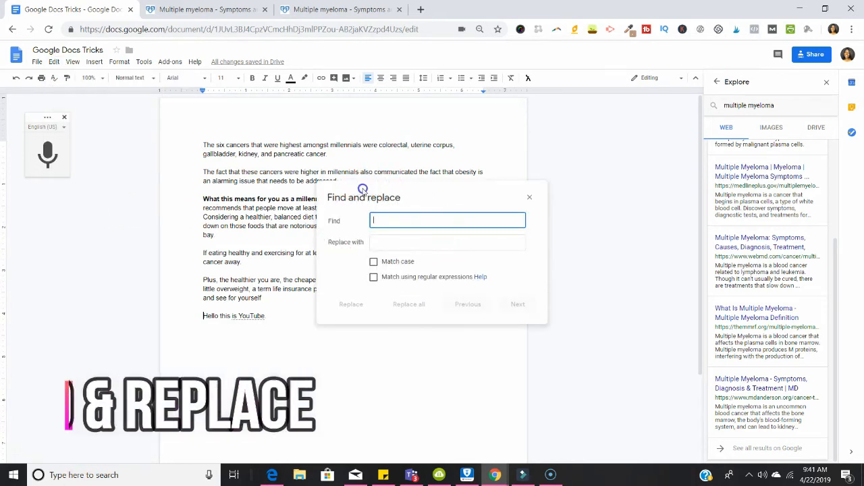
drag(362, 189, 533, 176)
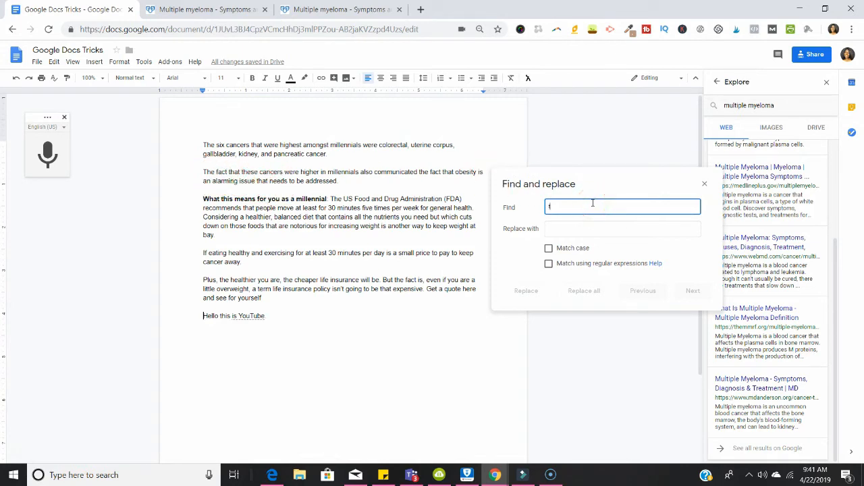
text(he)
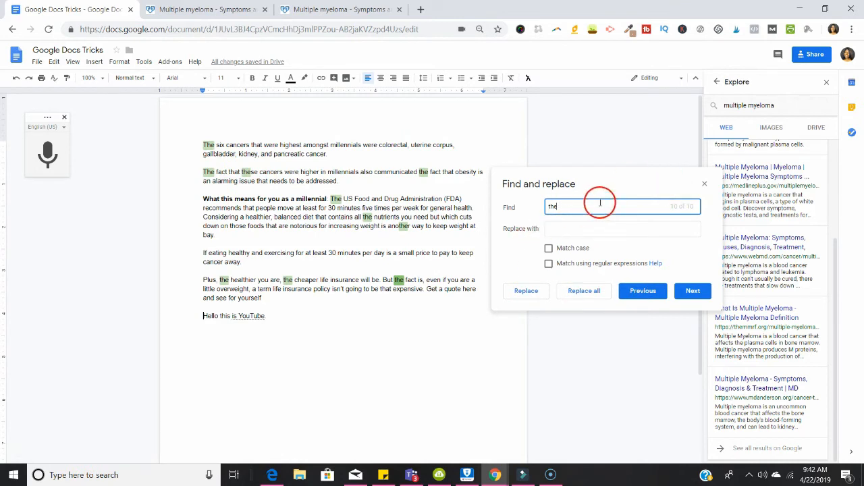
click(589, 230)
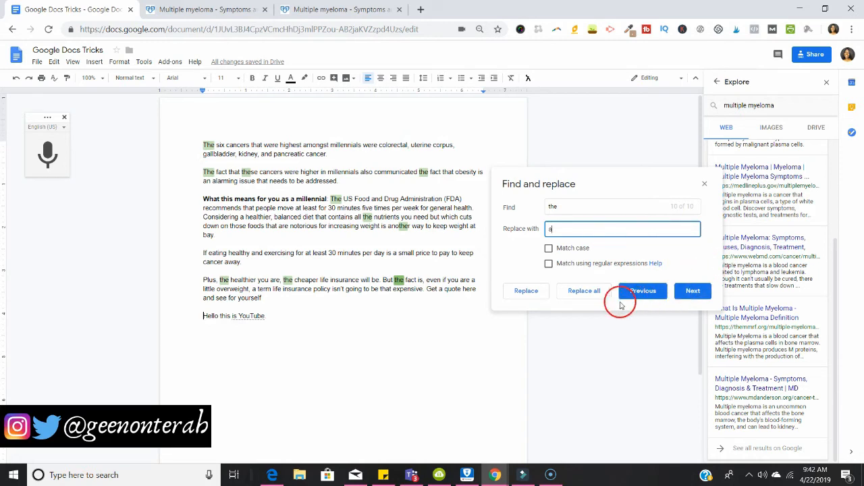
click(589, 299)
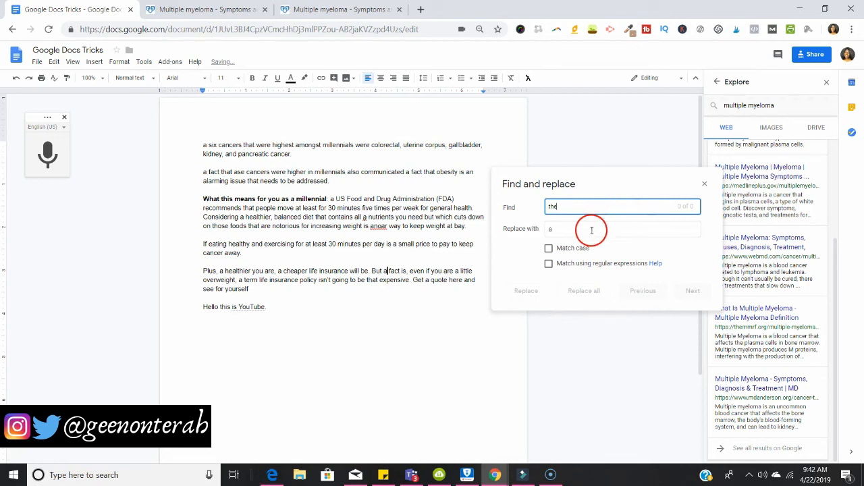
click(705, 184)
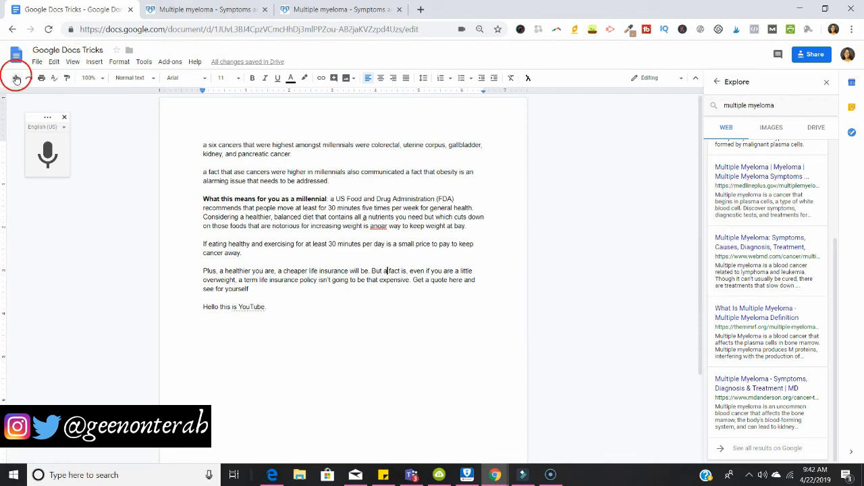
click(14, 79)
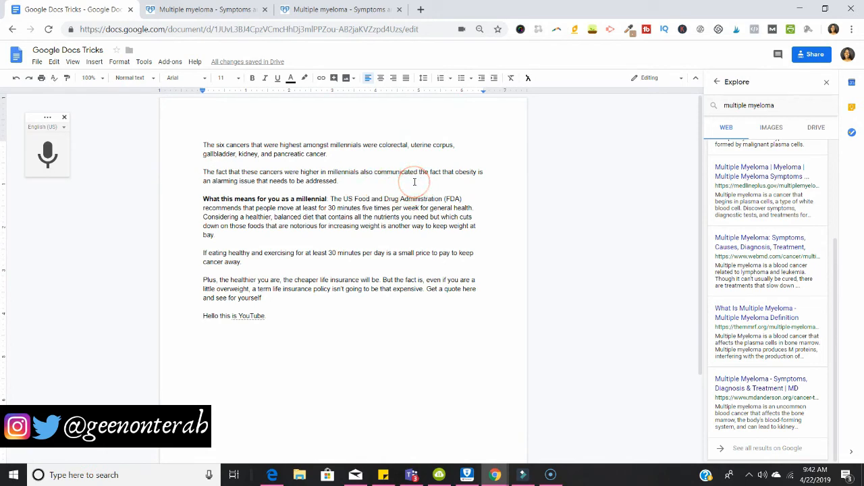
Step: Show the document in full screen with Explore closed, and return to the normal editing view
click(73, 62)
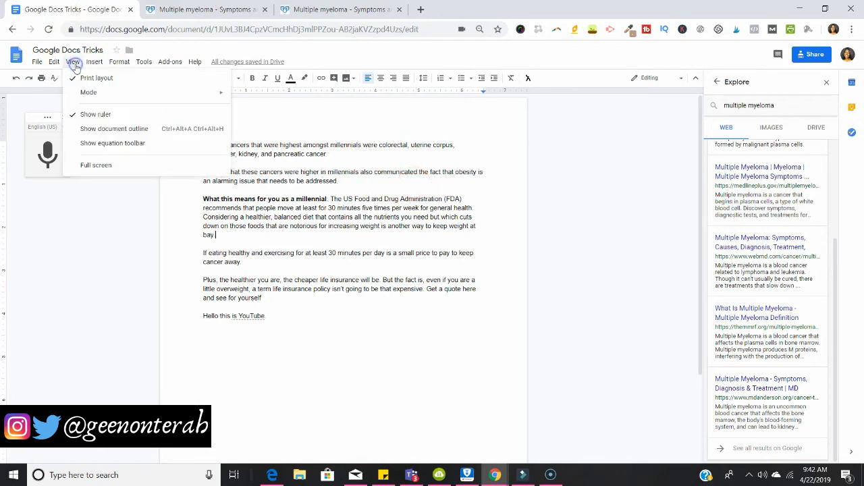
click(127, 169)
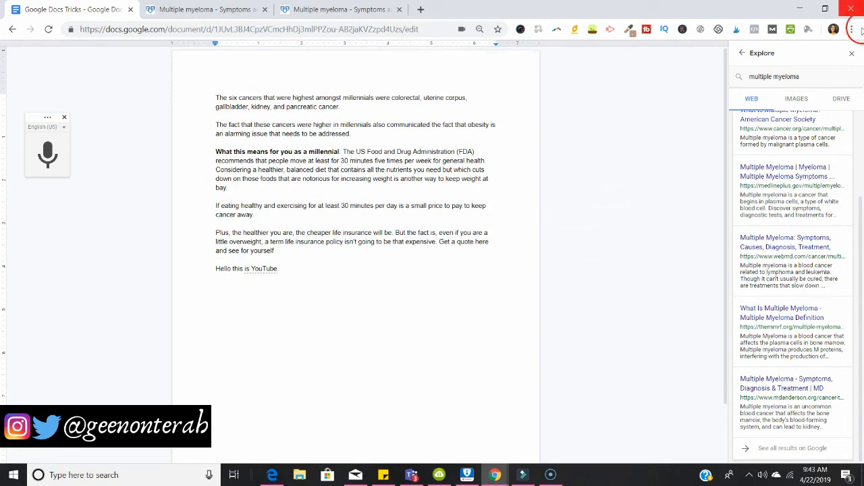
click(852, 53)
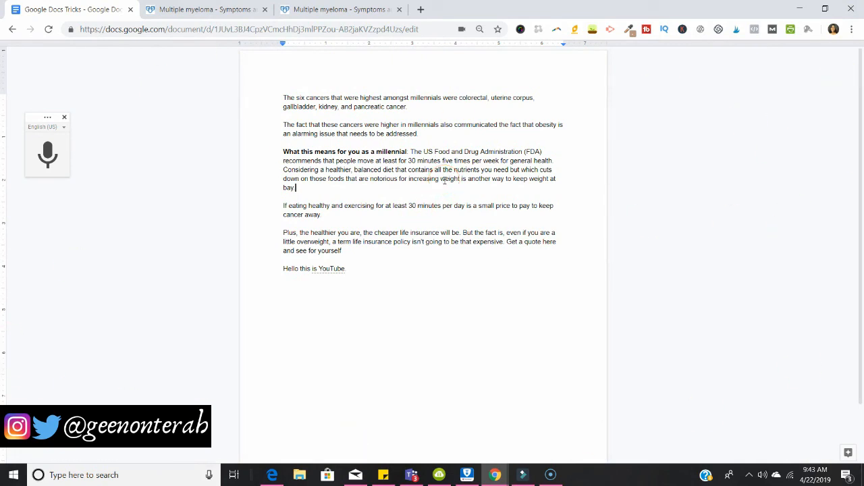
key(ctrl+shift+f)
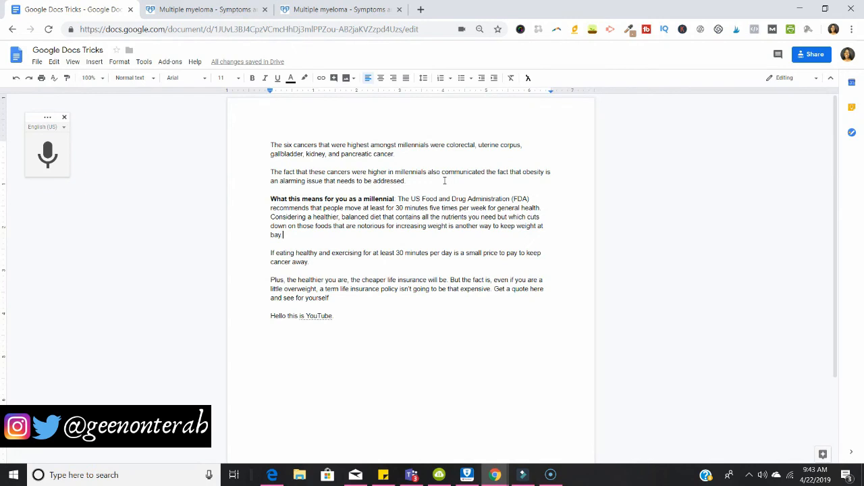